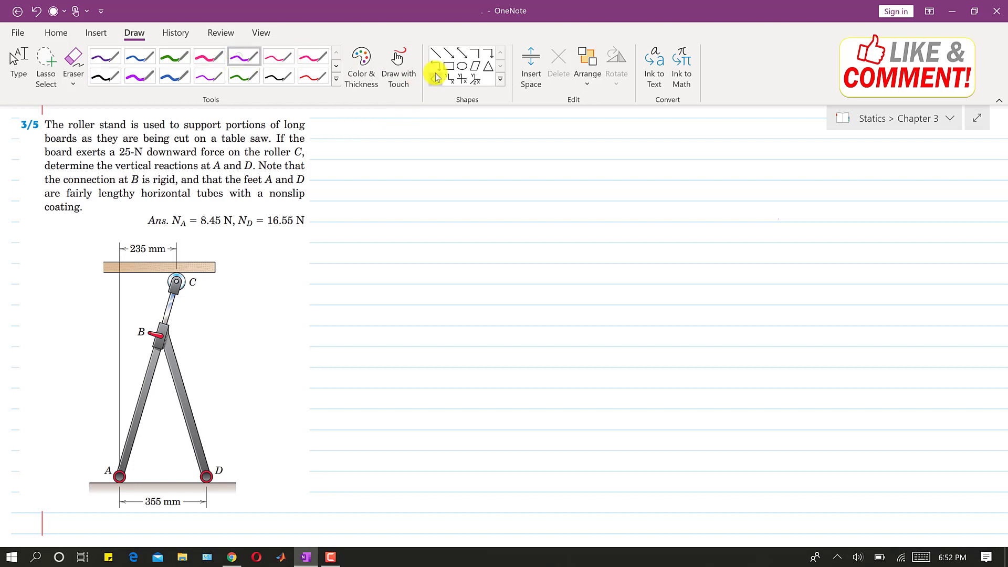
Step: Draw a vertical purple arrow pointing down onto roller C and label it 25N
left_click(449, 53)
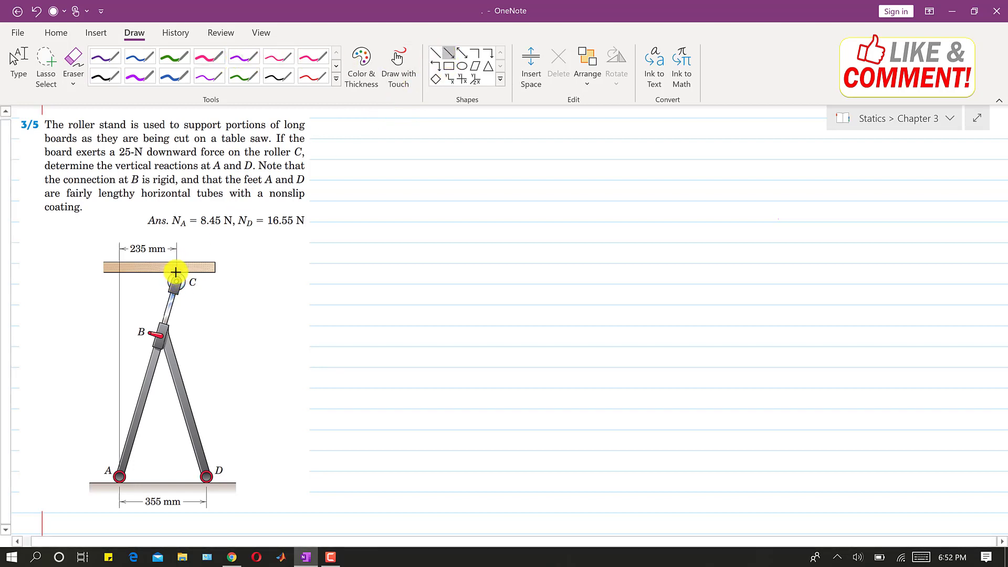
key("alt+d")
key("e")
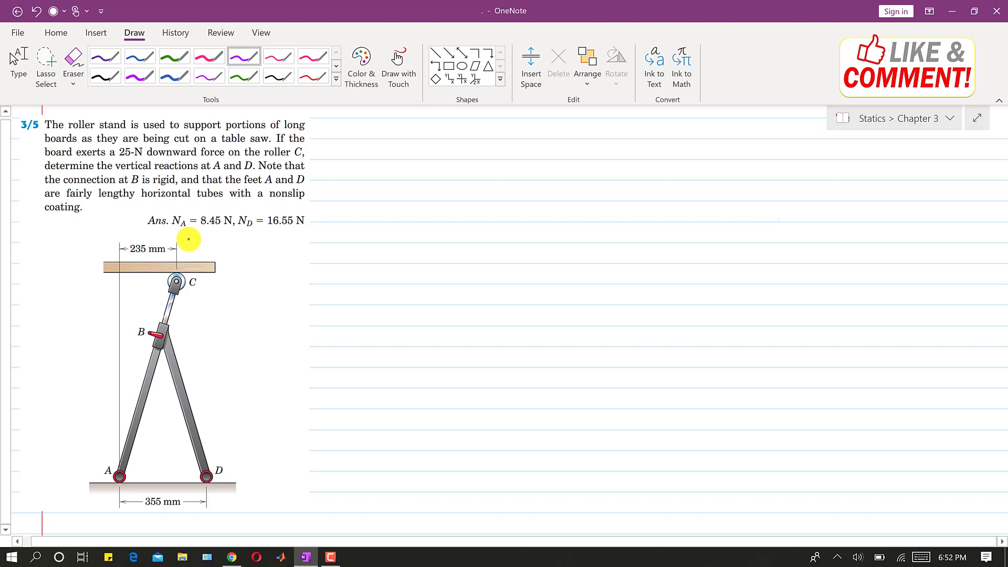
left_click(449, 53)
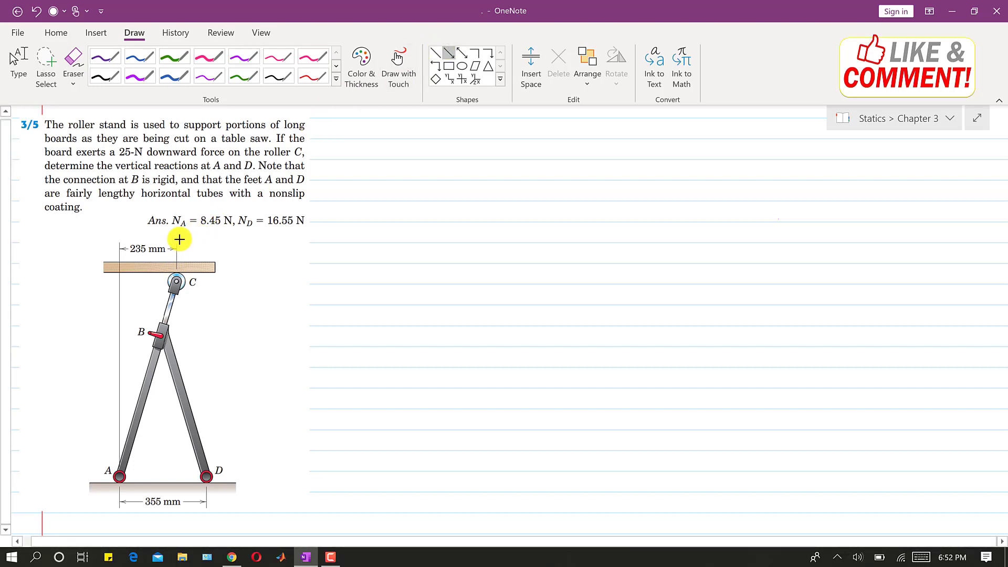
left_click_drag(178, 230, 178, 266)
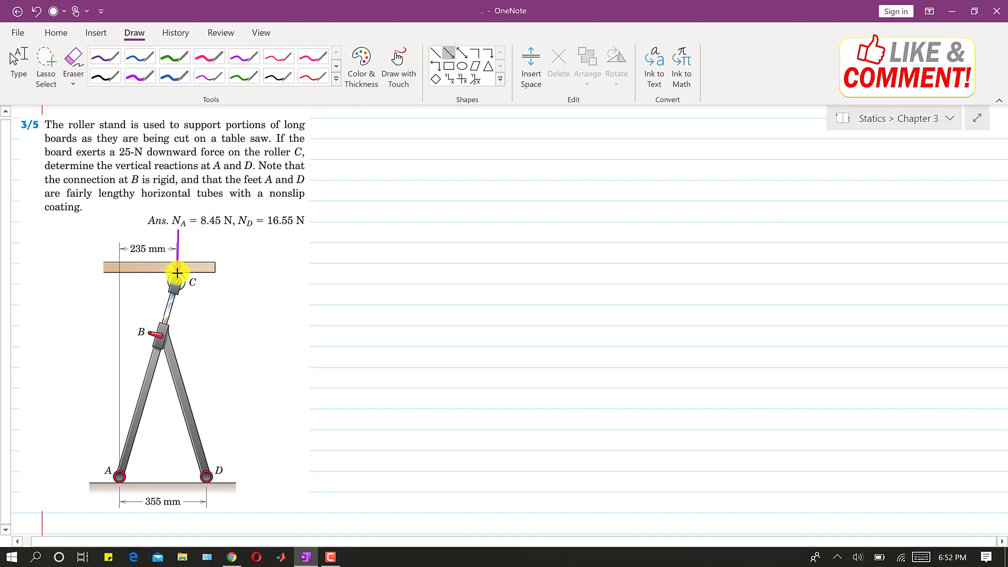
key("shift")
left_click_drag(177, 269, 177, 267)
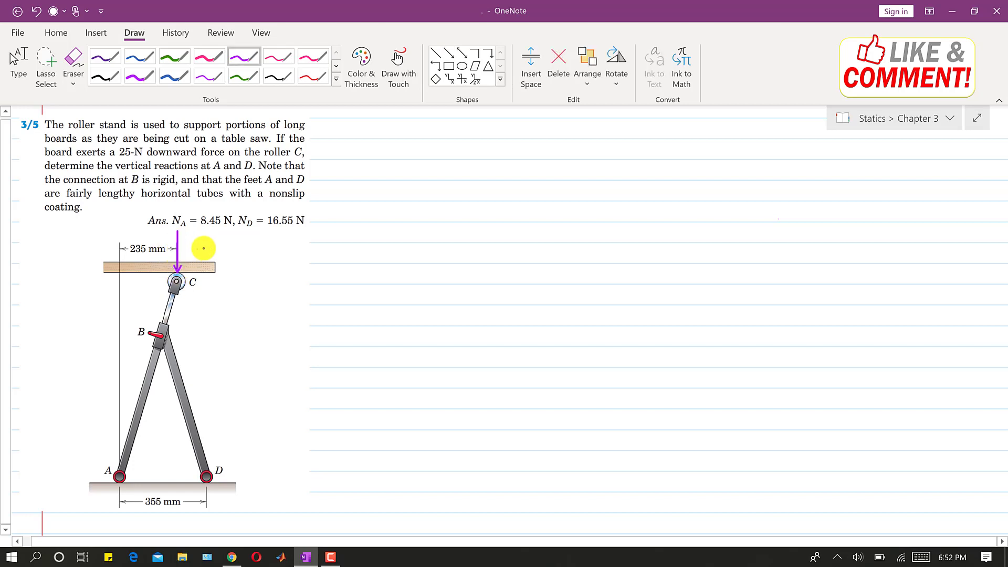
left_click_drag(188, 247, 206, 251)
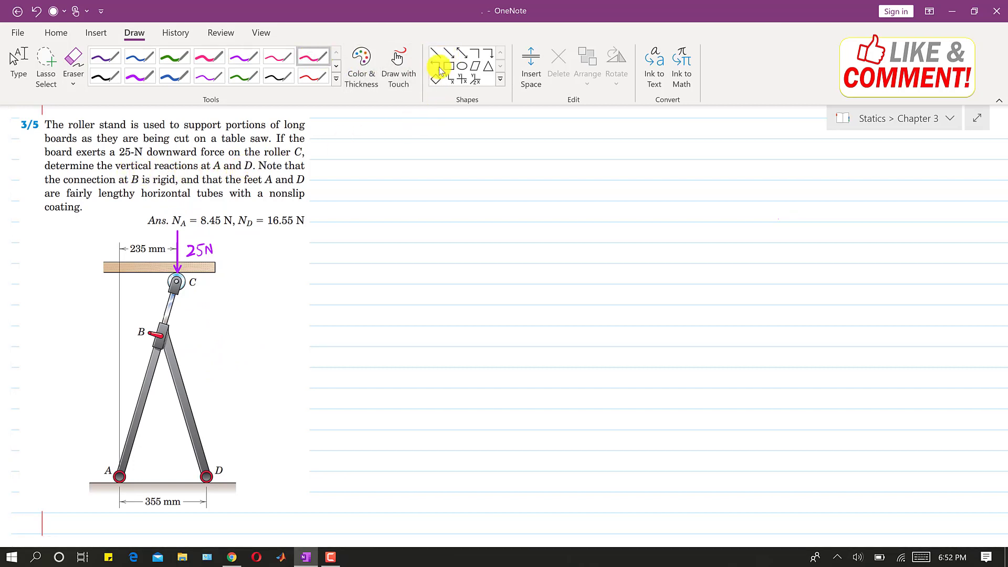
Step: Draw upward reaction arrows beneath feet A and D
left_click(449, 54)
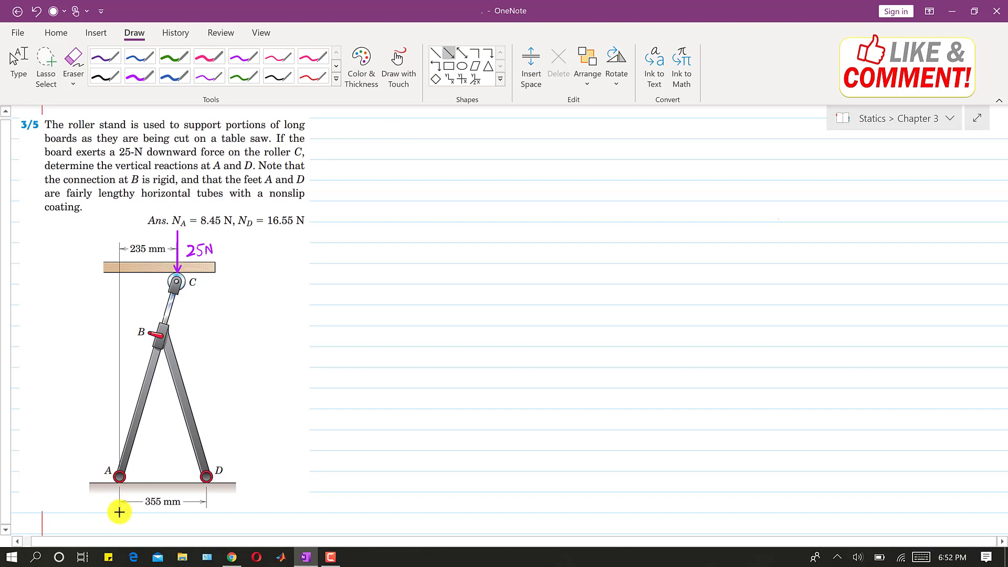
left_click_drag(118, 515, 118, 482)
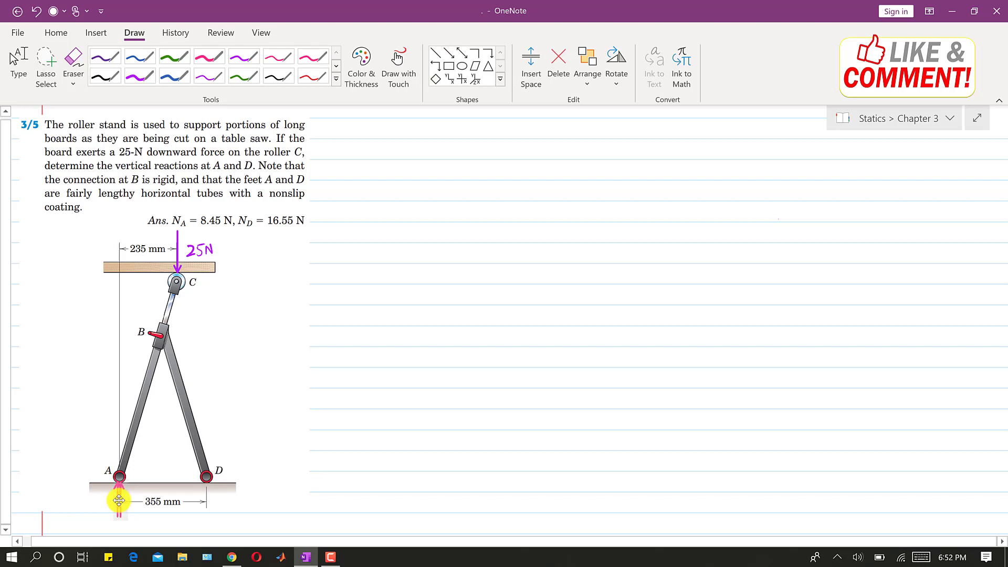
left_click(121, 500)
left_click(153, 475)
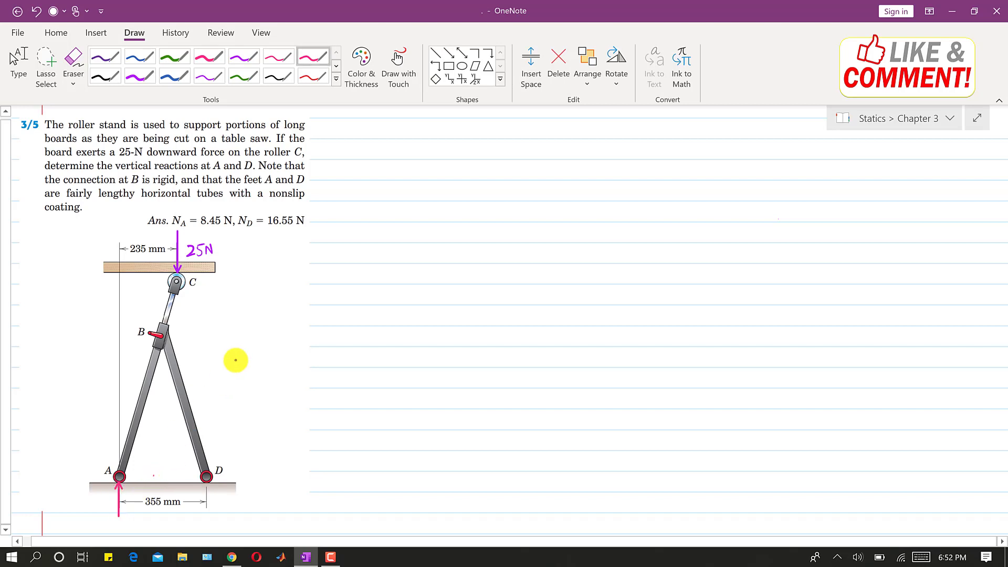
left_click(449, 54)
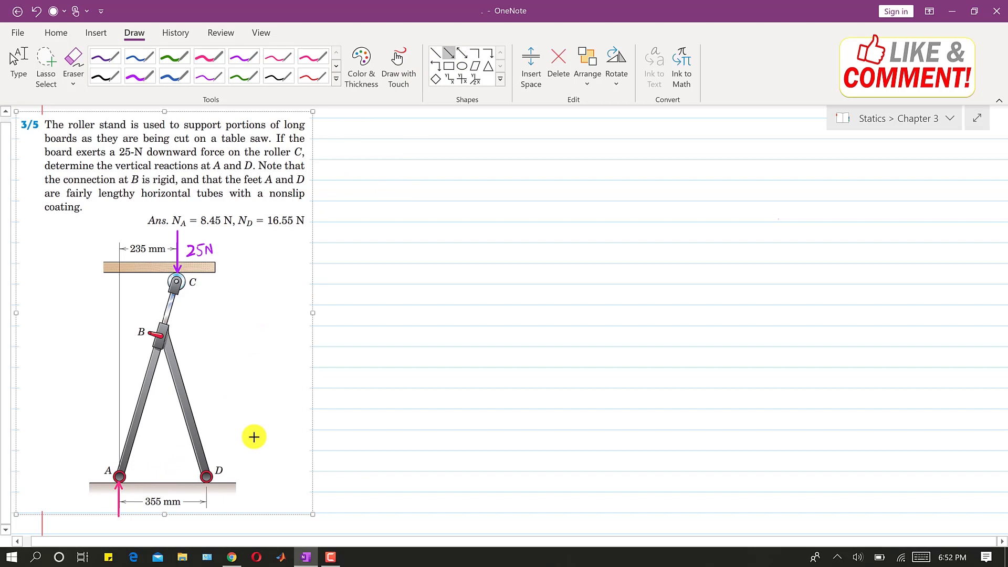
left_click_drag(208, 515, 206, 484)
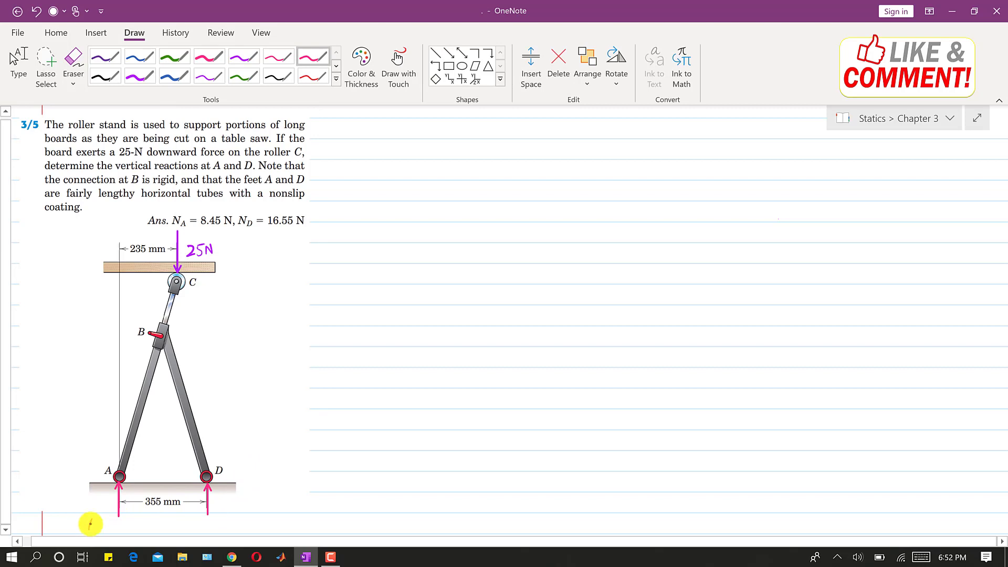
Step: Write the labels N_A and N_D below feet A and D
left_click_drag(91, 524, 107, 532)
left_click_drag(101, 529, 105, 528)
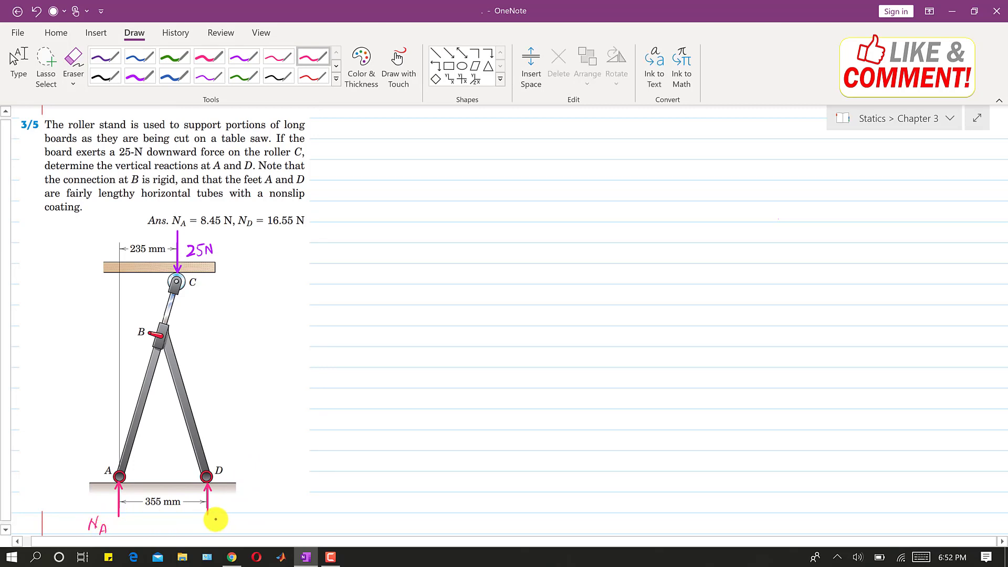
left_click_drag(212, 526, 211, 525)
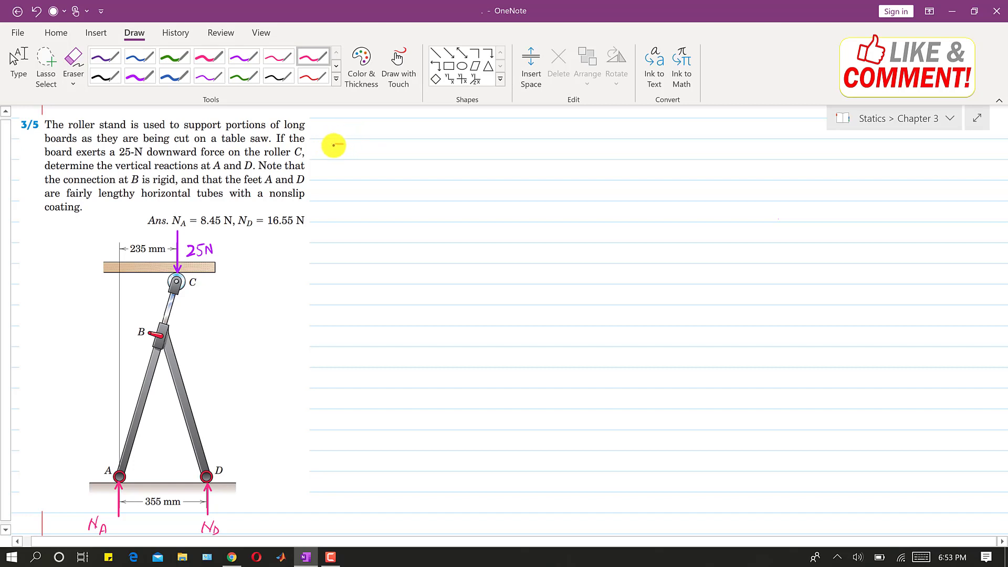
Step: Handwrite ΣM_A = 0 beside the problem text
left_click_drag(334, 145, 350, 150)
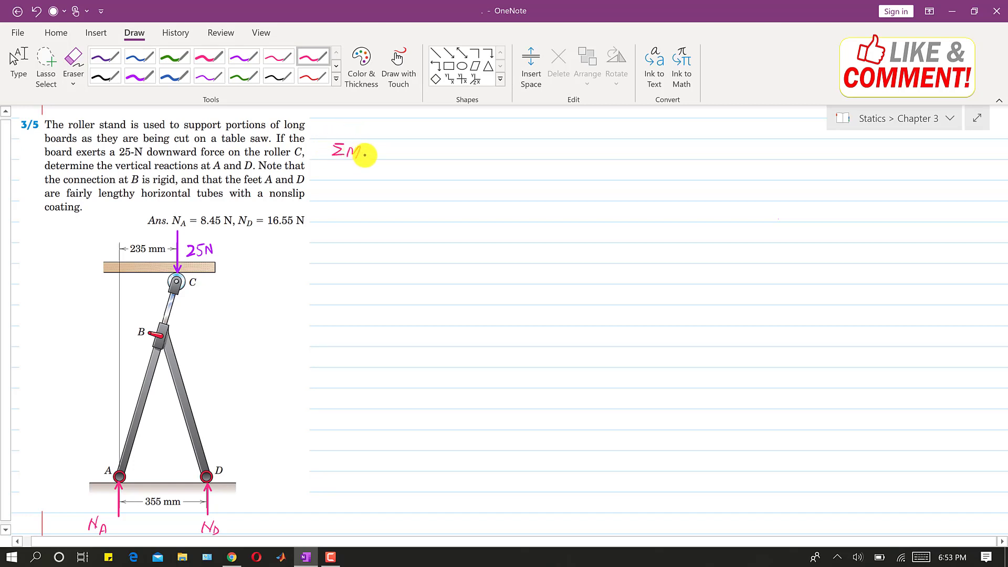
left_click_drag(365, 159, 369, 160)
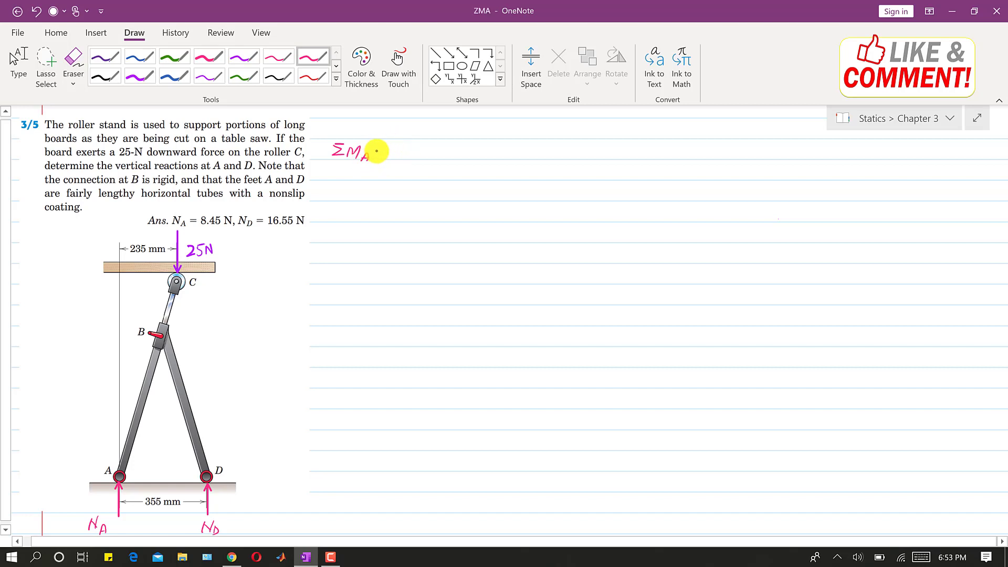
left_click_drag(377, 150, 385, 150)
left_click_drag(377, 155, 385, 154)
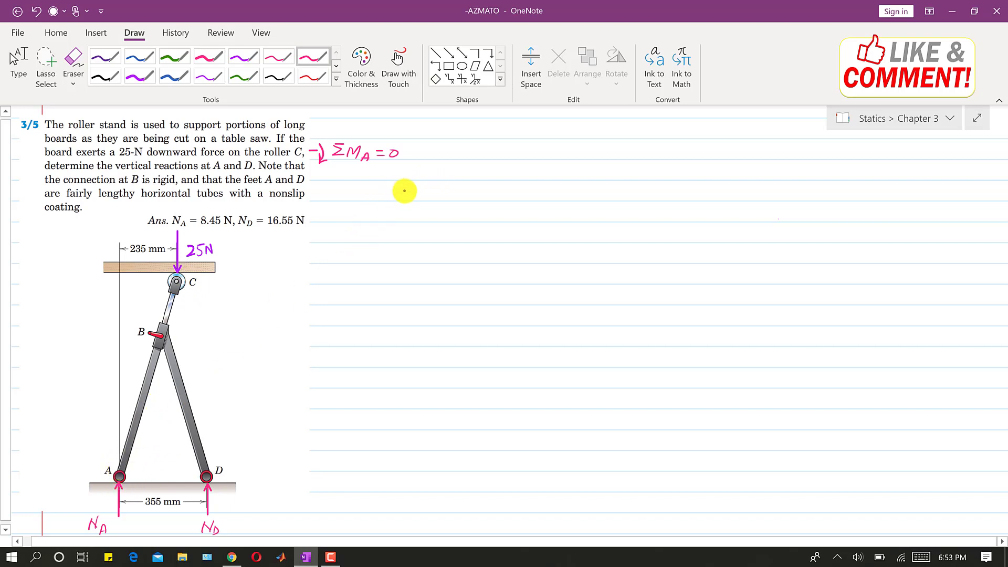
Step: Write the first moment term -25(235), underlining the 235 mm dimension
left_click_drag(413, 186, 419, 186)
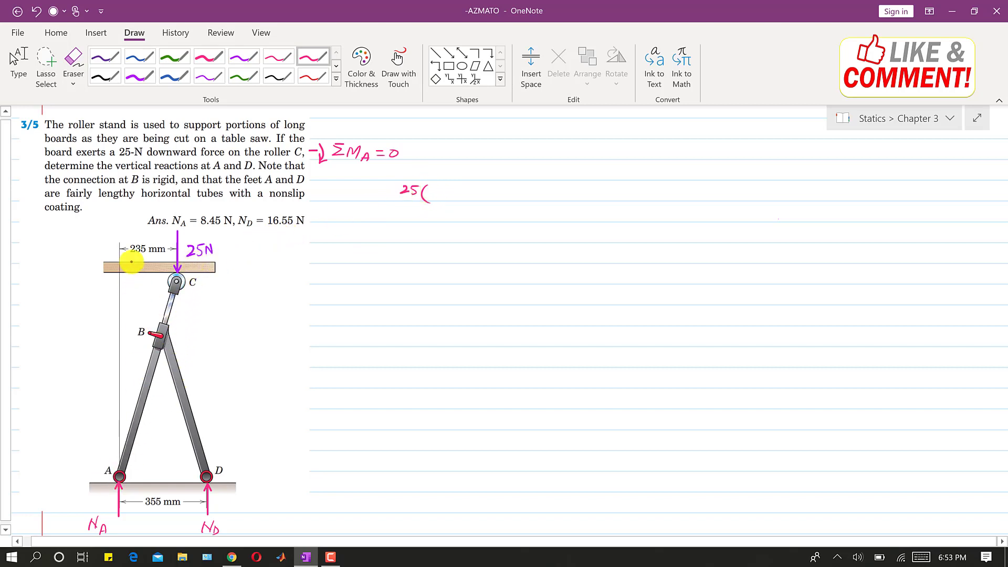
left_click_drag(128, 261, 148, 260)
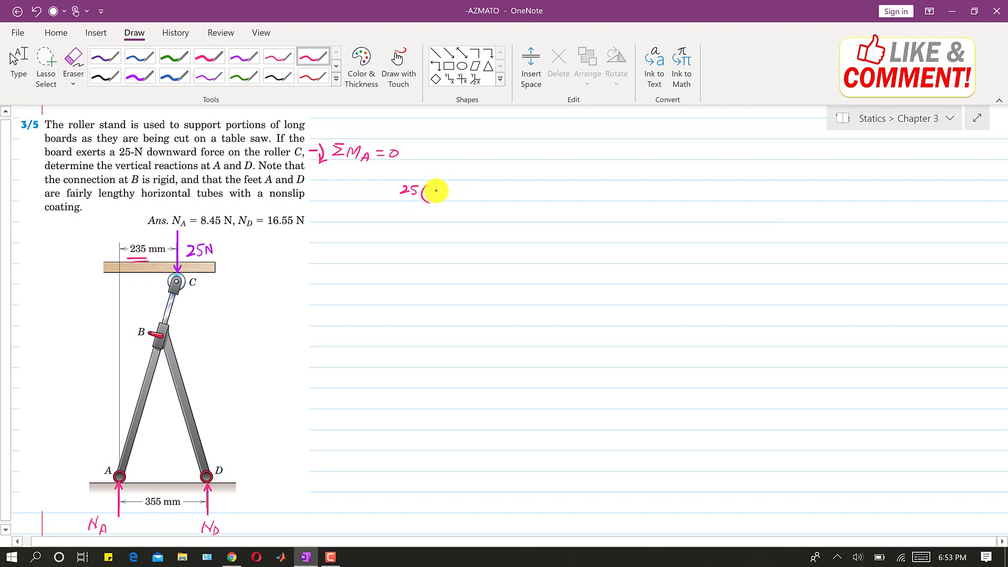
left_click_drag(458, 190, 462, 195)
left_click_drag(471, 188, 466, 208)
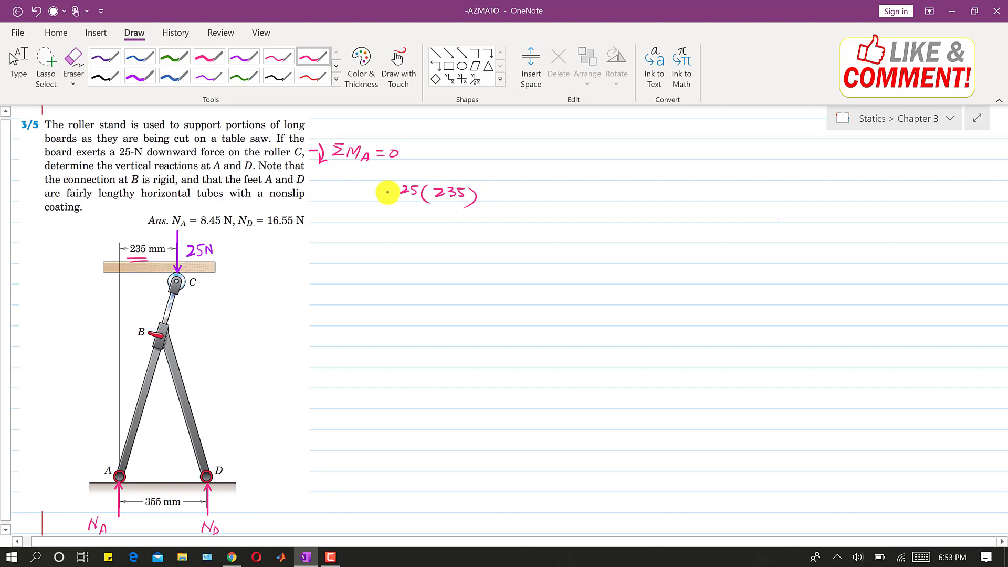
left_click_drag(391, 190, 398, 190)
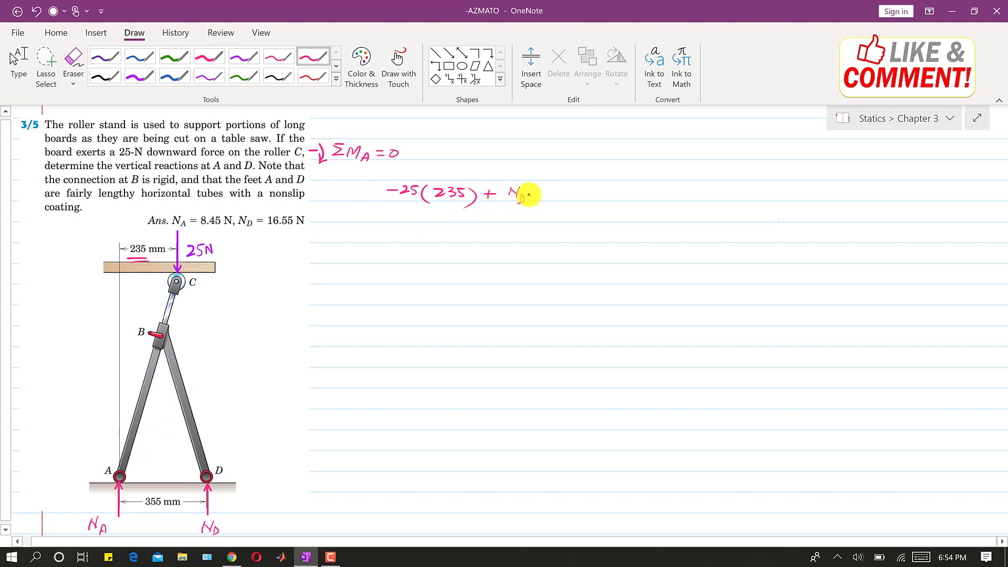
Step: Extend the moment equation with N_D(355) = 0, underlining the 355 mm span
left_click_drag(536, 188, 534, 205)
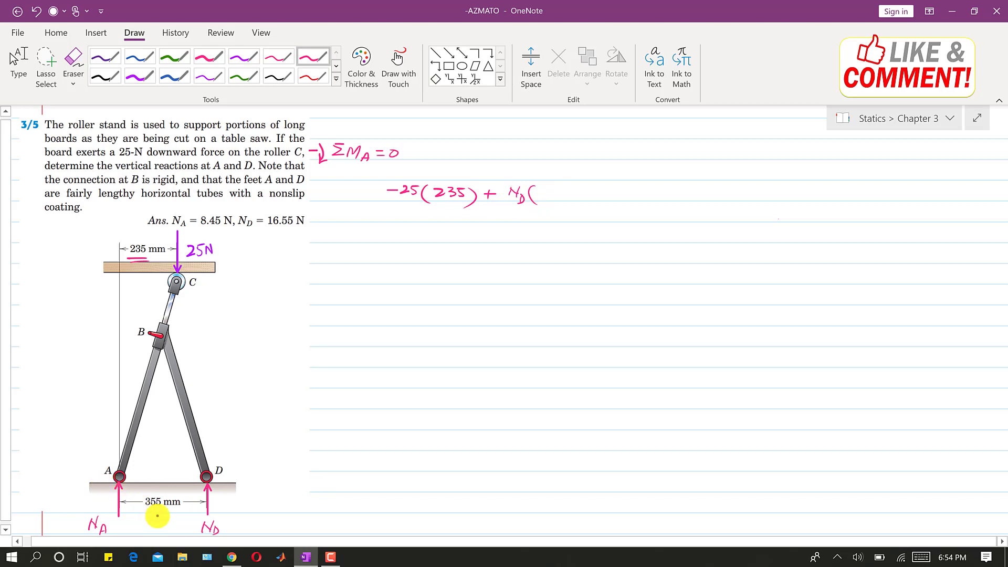
left_click_drag(146, 510, 174, 509)
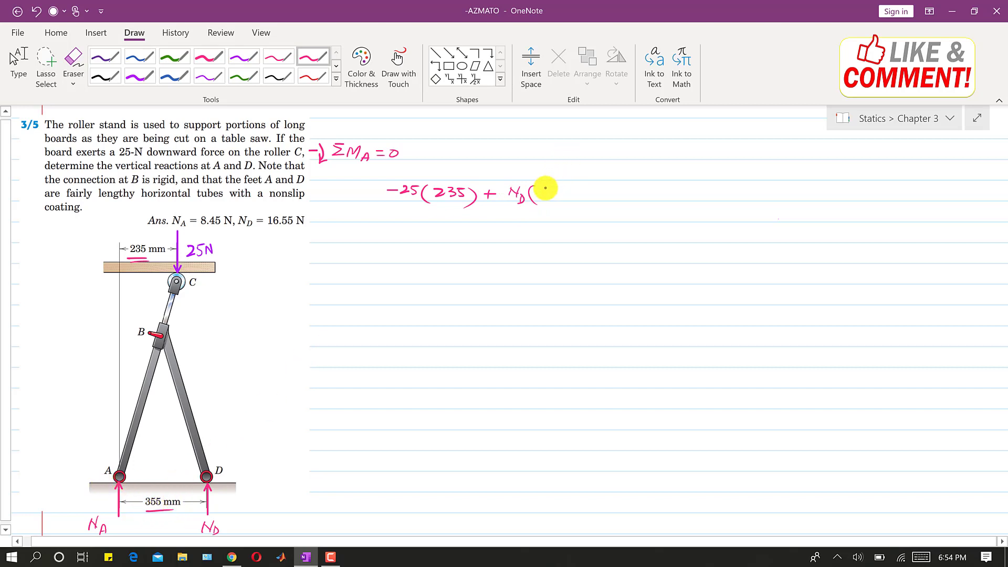
left_click_drag(558, 190, 606, 197)
left_click_drag(620, 189, 618, 191)
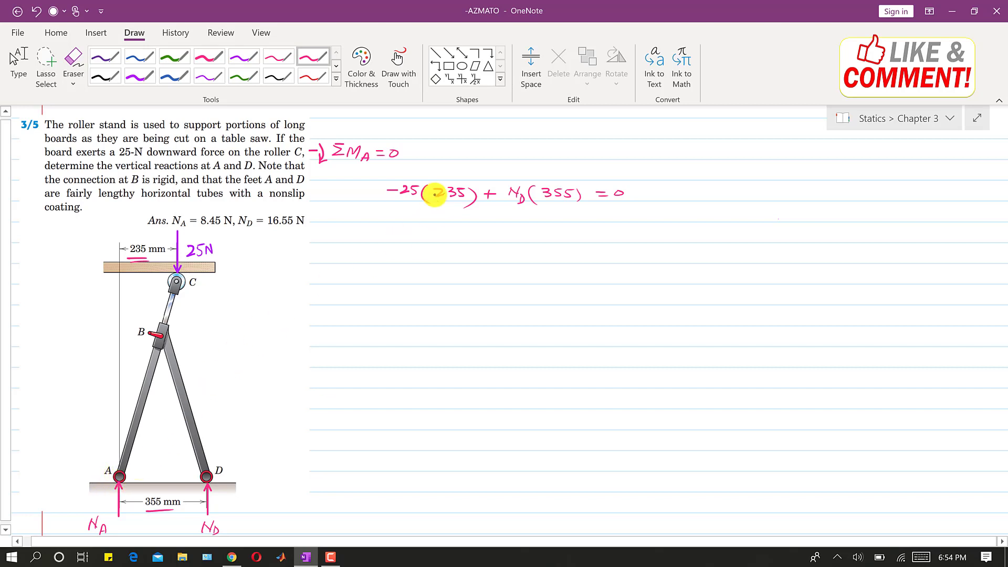
Step: Write N_D = 25(235)/355 on the next line
mouse_move(445, 240)
left_mouse_down()
mouse_move(450, 227)
mouse_move(461, 240)
mouse_move(479, 233)
left_mouse_up()
left_click_drag(472, 237, 513, 232)
left_click_drag(518, 226, 540, 239)
left_click_drag(547, 226, 579, 238)
mouse_move(513, 243)
left_mouse_down()
mouse_move(572, 241)
mouse_move(537, 257)
mouse_move(546, 259)
left_mouse_up()
left_click_drag(557, 249, 560, 258)
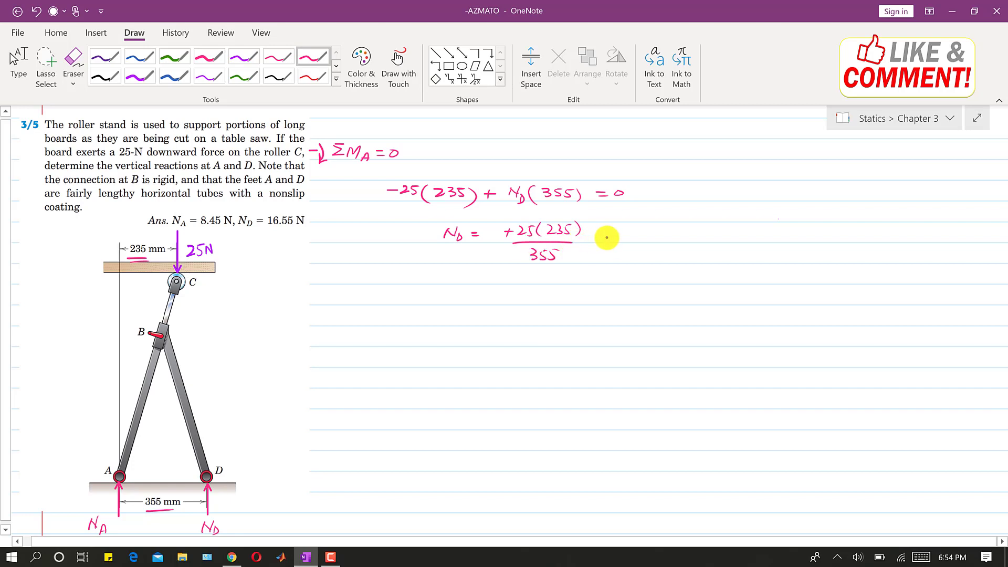
Step: Write the result N_D = 16.55N and draw a box around it
scroll(606, 238, "down", 1)
mouse_move(446, 233)
left_mouse_down()
mouse_move(512, 224)
mouse_move(532, 235)
left_mouse_up()
mouse_move(540, 224)
left_mouse_down()
mouse_move(543, 235)
mouse_move(554, 225)
left_mouse_up()
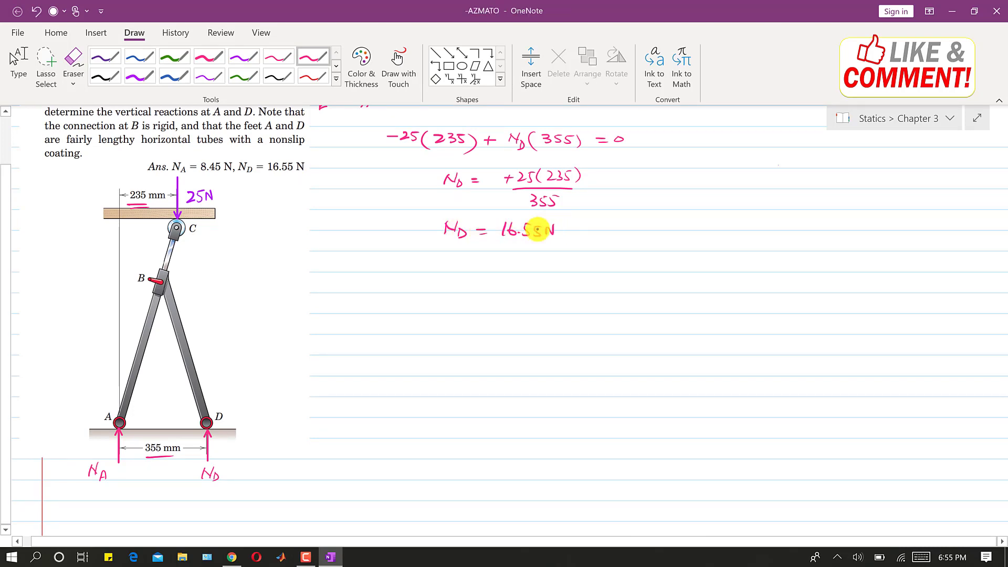
mouse_move(438, 246)
left_mouse_down()
mouse_move(568, 248)
mouse_move(569, 221)
left_mouse_up()
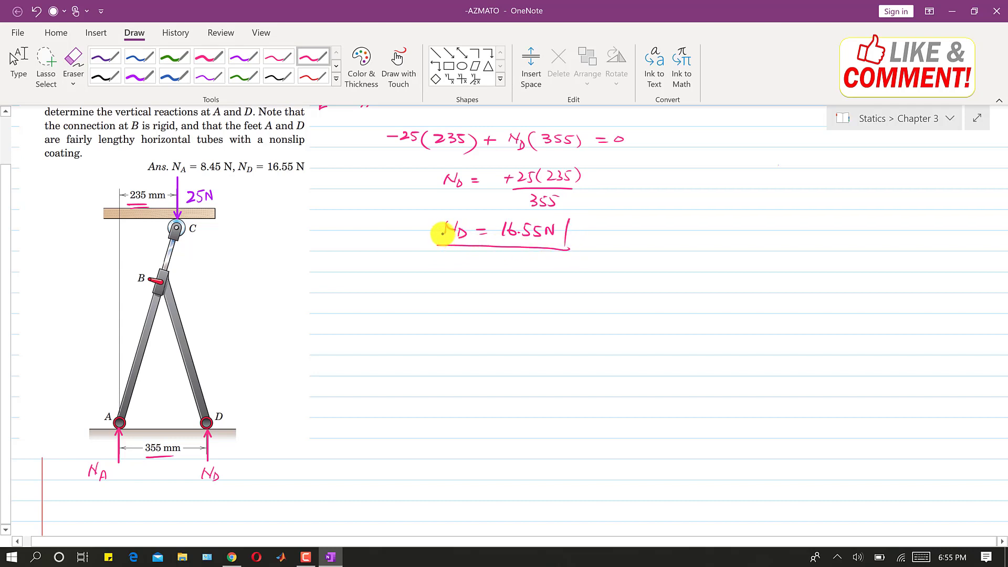
mouse_move(434, 242)
left_mouse_down()
mouse_move(449, 216)
mouse_move(563, 216)
left_mouse_up()
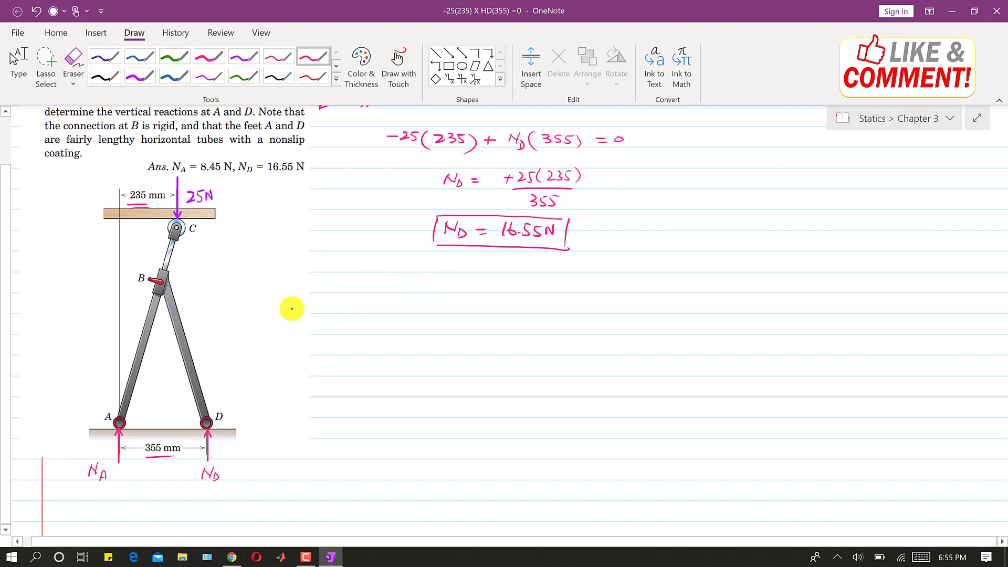
Step: Start the vertical force balance ΣFy = 0 below the moment working
key("Escape")
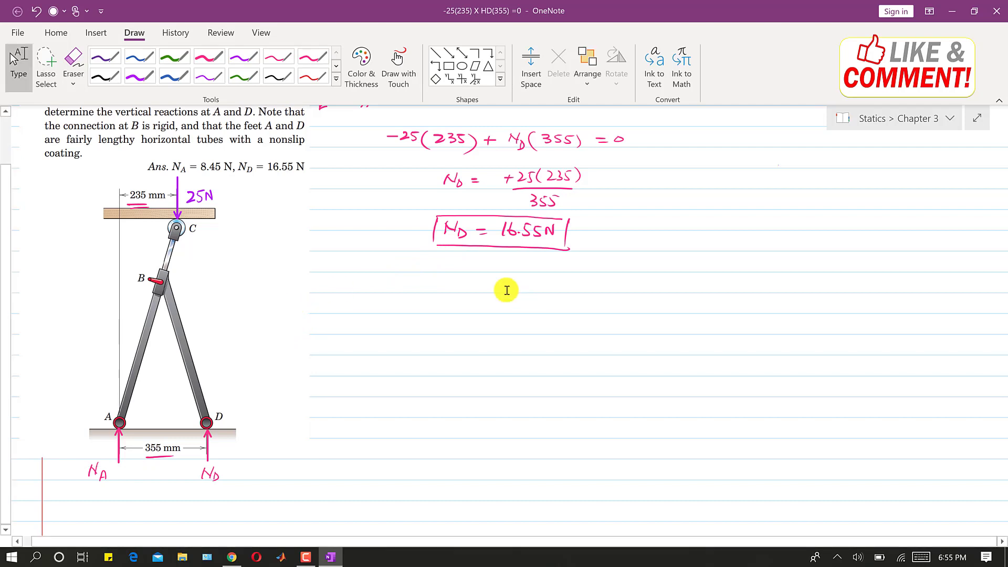
scroll(401, 333, "up", 1)
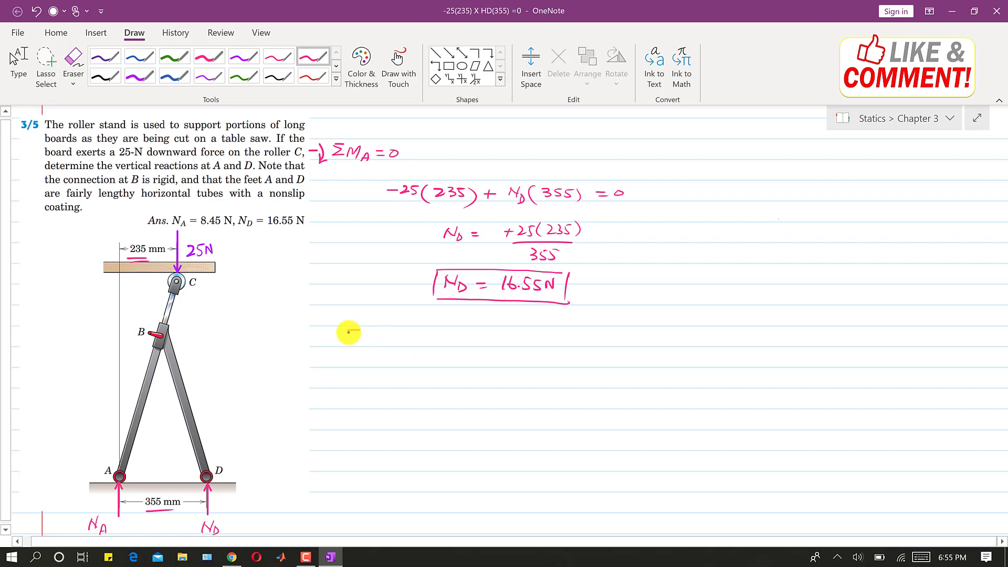
mouse_move(348, 333)
left_mouse_down()
mouse_move(359, 343)
mouse_move(364, 334)
left_mouse_up()
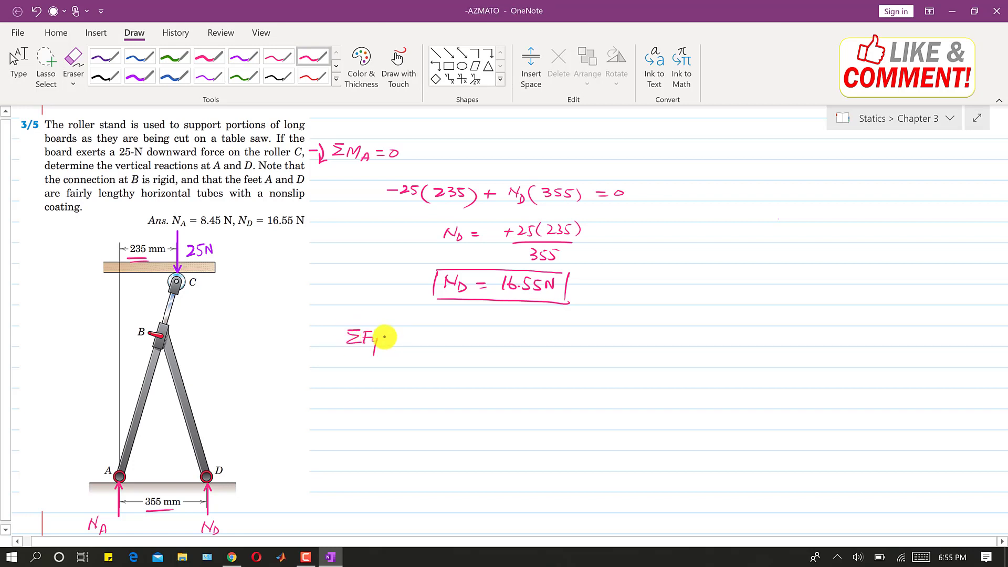
left_click_drag(383, 337, 392, 337)
Step: Draw coordinate axes beside the diagram labelled +x and +y
left_click_drag(382, 342, 400, 338)
left_click_drag(54, 350, 74, 372)
left_click_drag(77, 379, 81, 383)
left_click_drag(89, 377, 97, 382)
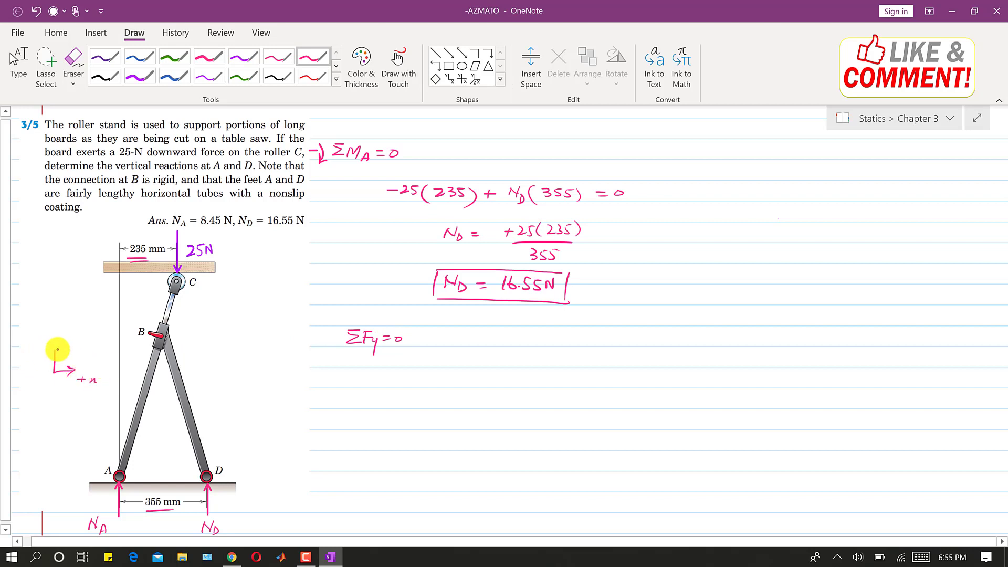
left_click_drag(35, 341, 44, 340)
left_click_drag(39, 335, 52, 346)
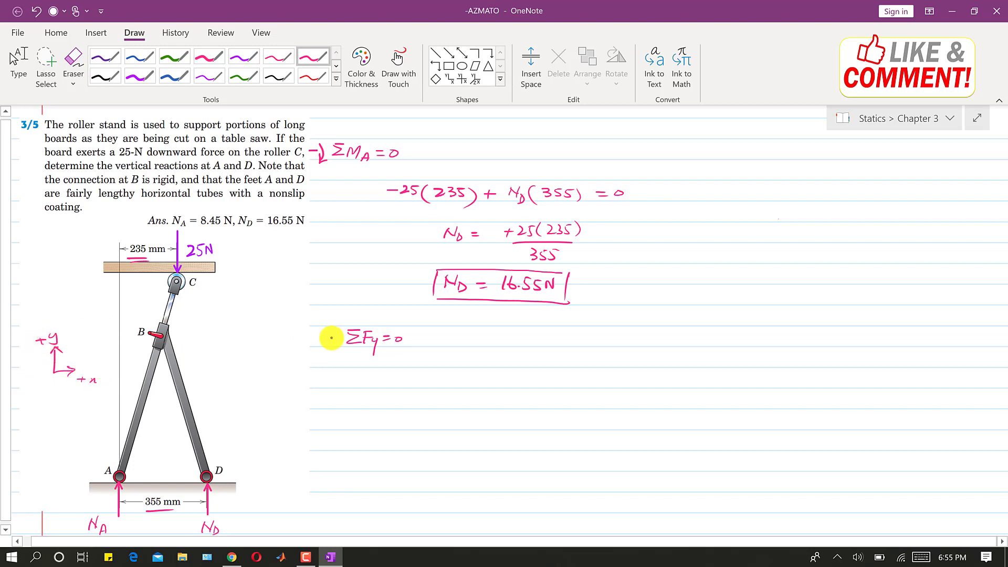
Step: Mark upward as positive and write N_A + 16.55 − 25 = 0
left_click_drag(317, 332, 325, 332)
left_click_drag(304, 337, 308, 341)
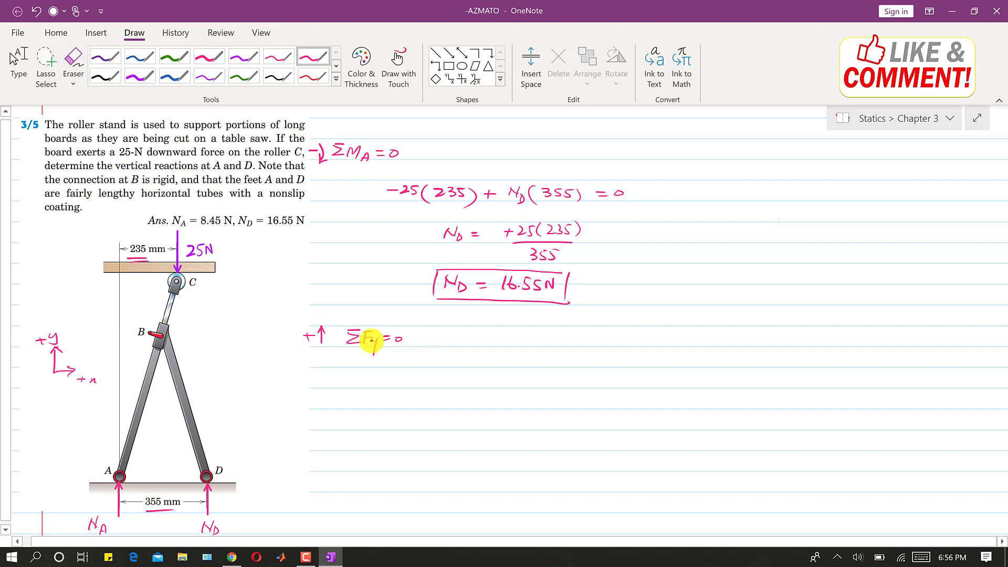
mouse_move(439, 344)
left_mouse_down()
mouse_move(488, 335)
mouse_move(496, 349)
mouse_move(502, 334)
mouse_move(533, 335)
mouse_move(510, 329)
mouse_move(604, 339)
left_mouse_up()
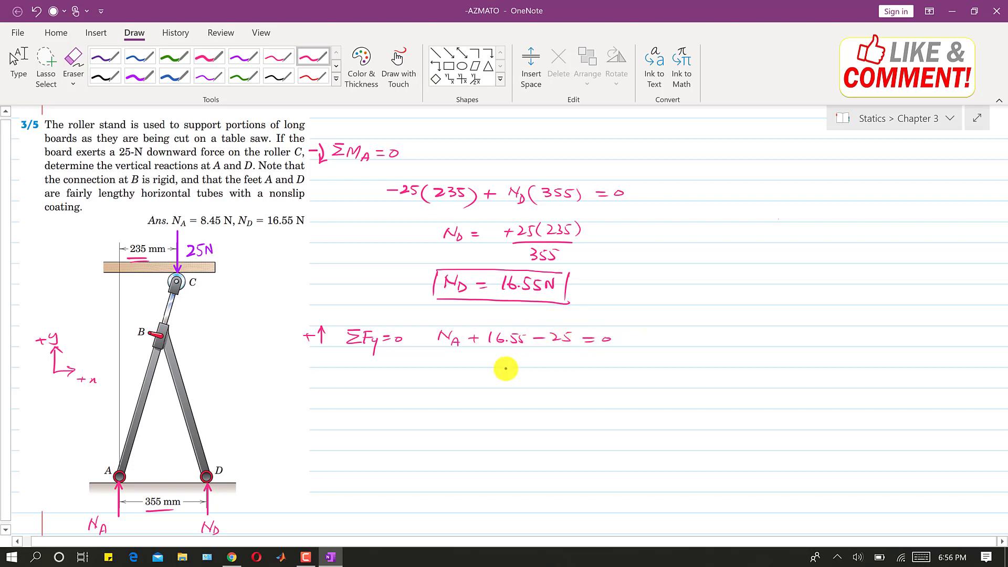
Step: Solve N_A = 25 − 16.55 = 8.45N and start boxing the result
left_click_drag(462, 370, 566, 383)
left_click_drag(575, 372, 578, 379)
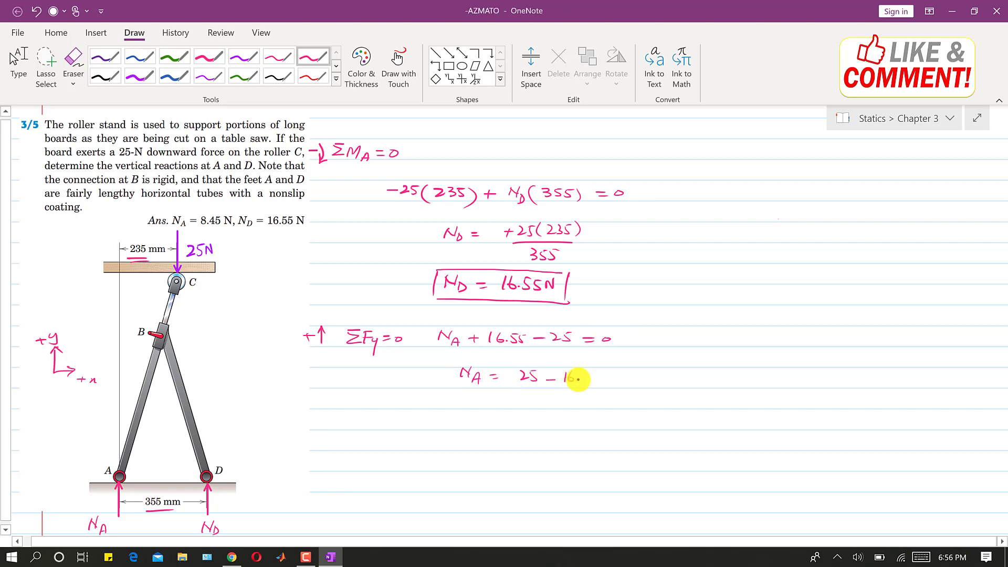
mouse_move(466, 421)
left_mouse_down()
mouse_move(478, 416)
mouse_move(490, 429)
mouse_move(512, 419)
left_mouse_up()
left_click_drag(505, 424, 568, 413)
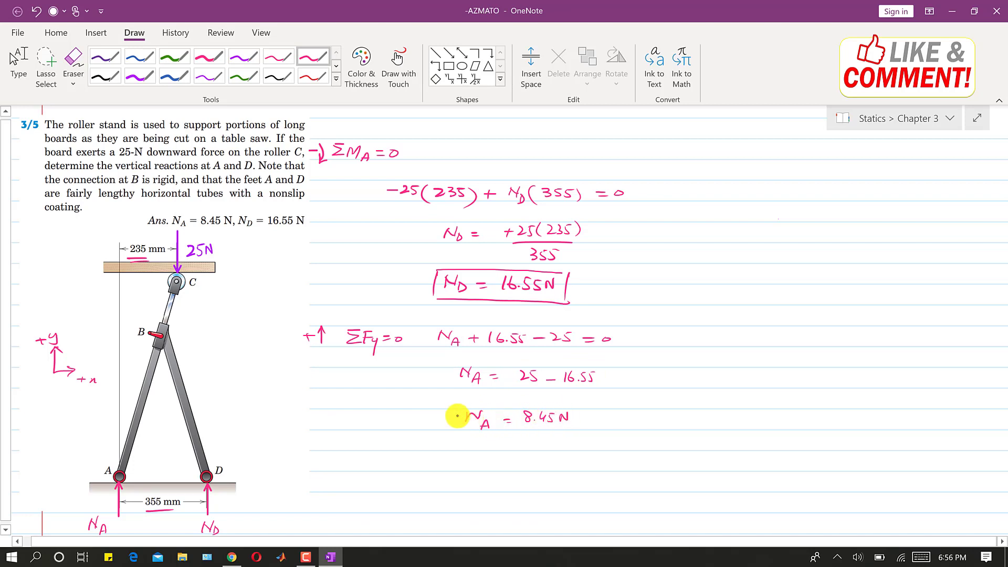
mouse_move(455, 426)
left_mouse_down()
mouse_move(457, 409)
mouse_move(590, 408)
mouse_move(533, 436)
mouse_move(453, 434)
left_mouse_up()
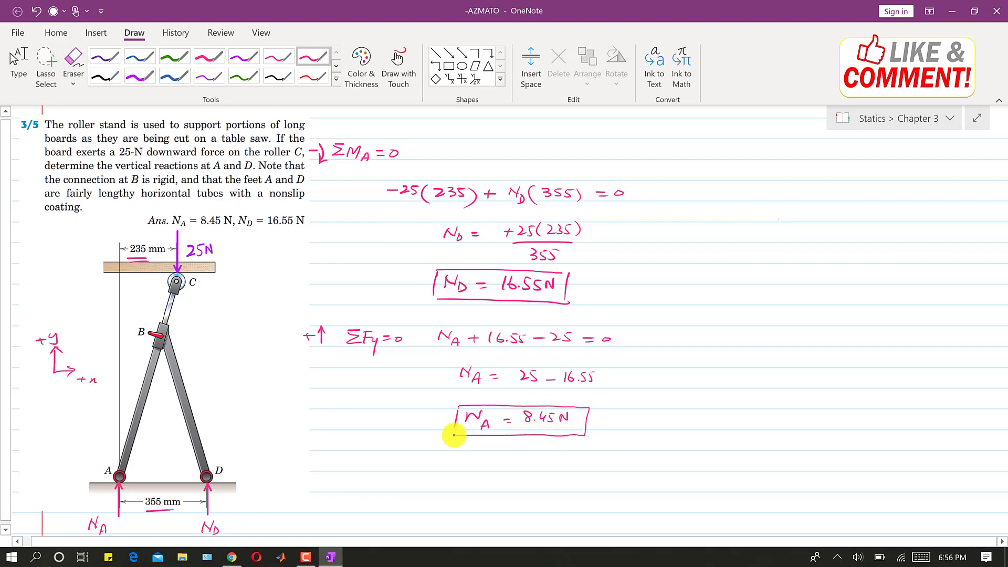